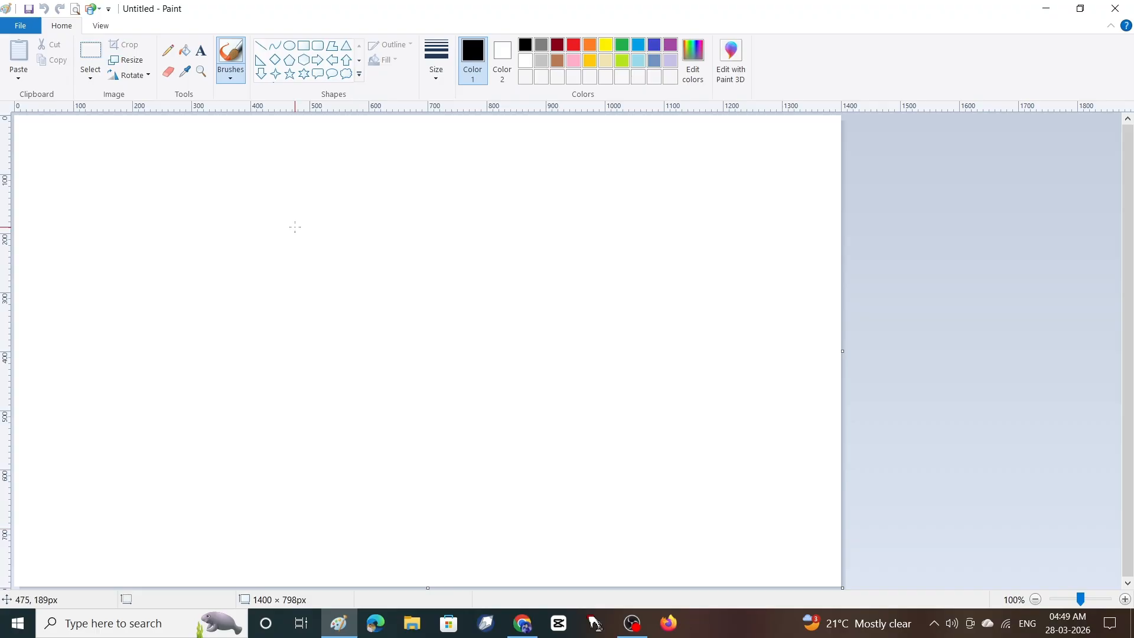
Draw a circle about 672 × 672 px with a black outline, placed centrally between the canvas's upper and lower edges.
{"action": "left_click", "coordinate": [289, 46]}
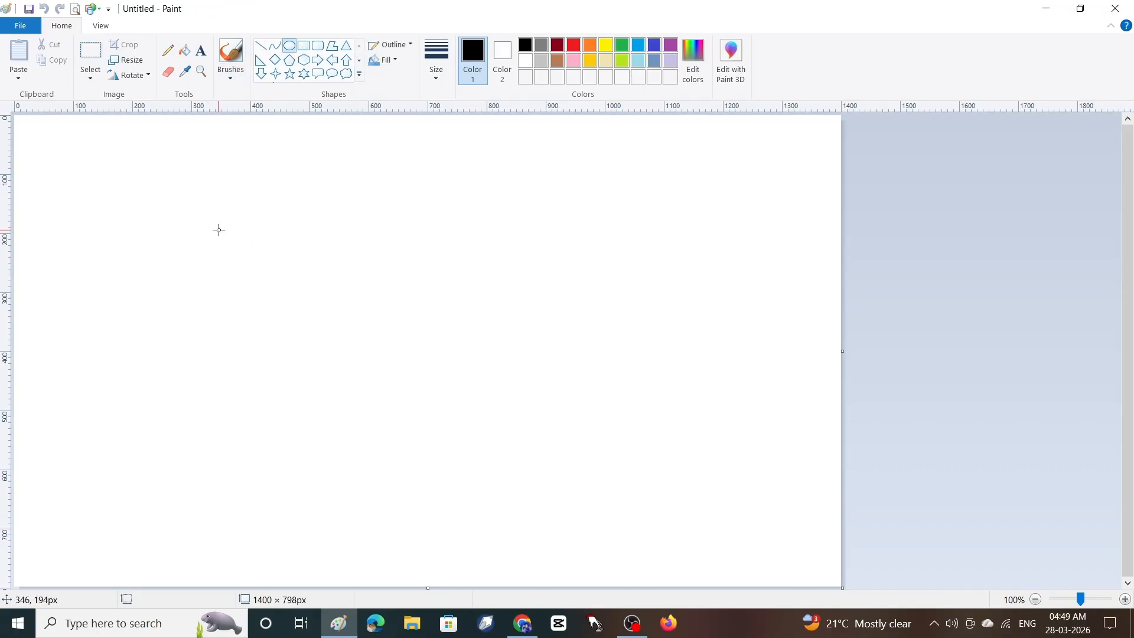
{"action": "left_click_drag", "start_coordinate": [218, 230], "coordinate": [616, 626]}
{"action": "left_click_drag", "start_coordinate": [479, 468], "coordinate": [461, 400]}
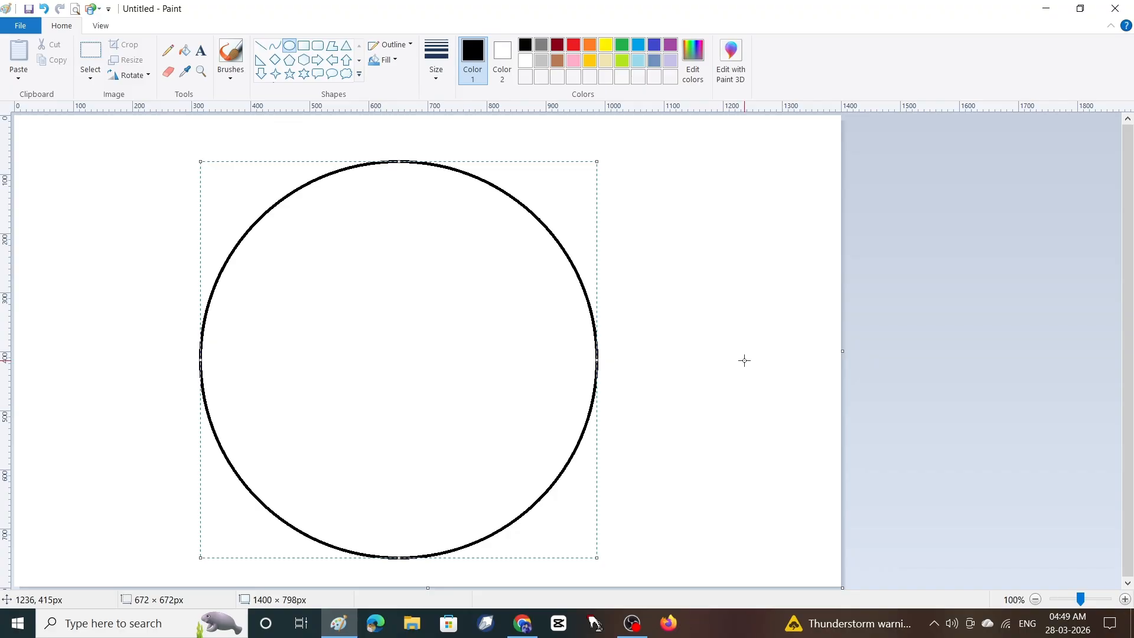
Fill the circle's interior and its outline with orange.
{"action": "left_click", "coordinate": [185, 51]}
{"action": "left_click", "coordinate": [589, 45]}
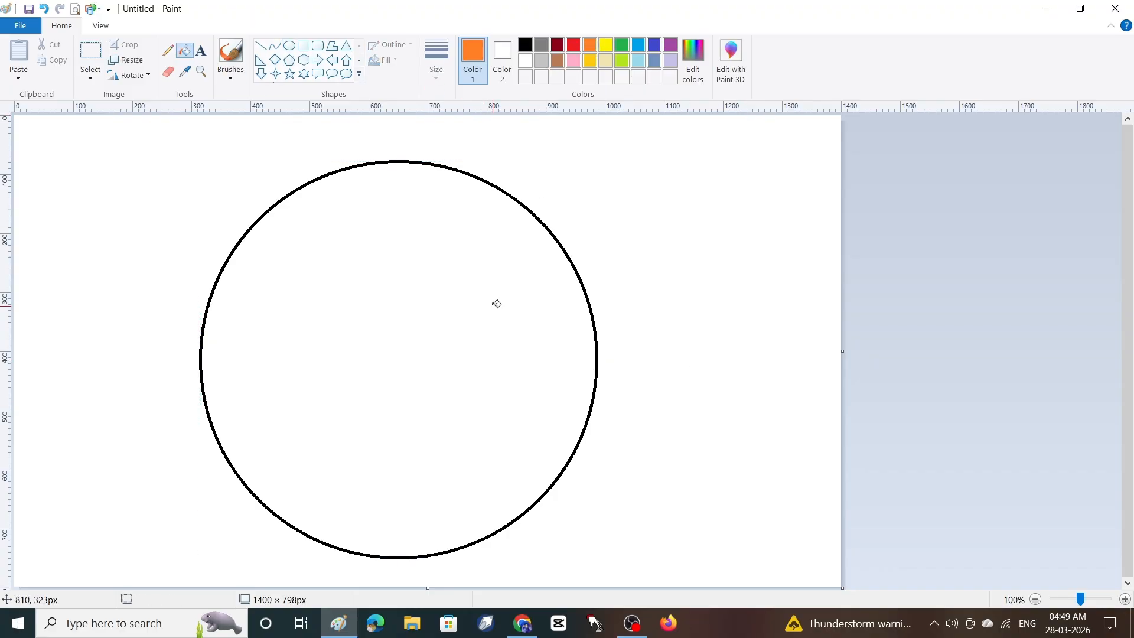
{"action": "left_click", "coordinate": [497, 303]}
{"action": "left_click", "coordinate": [402, 160]}
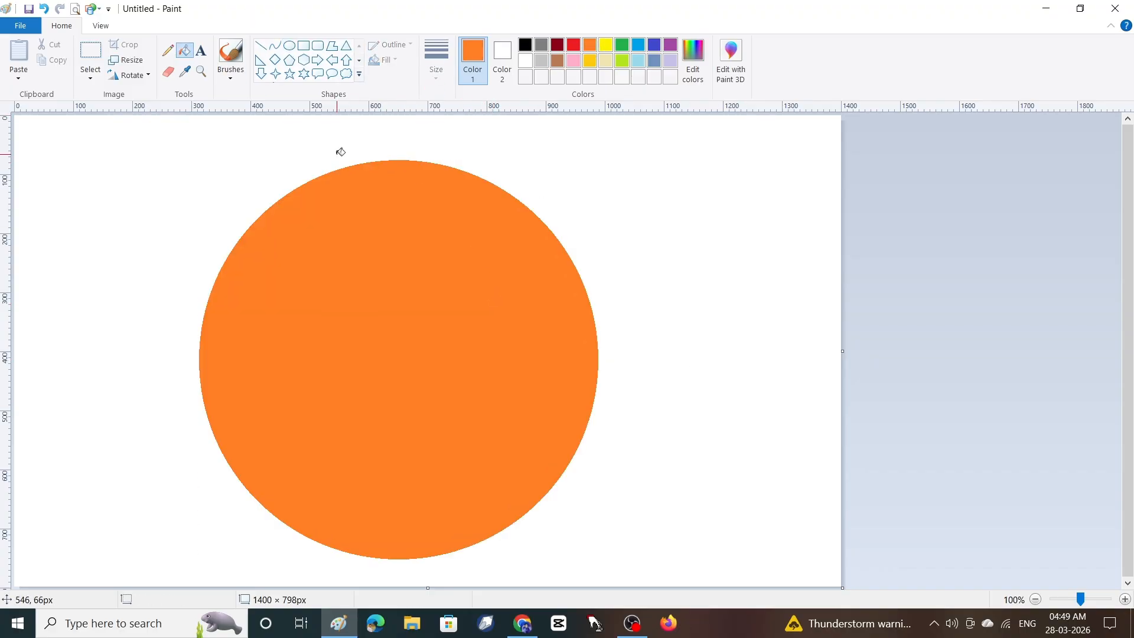
Draw the forehead and brow of a face profile with black curves, from the circle's upper edge down to the nose bridge.
{"action": "left_click", "coordinate": [525, 47]}
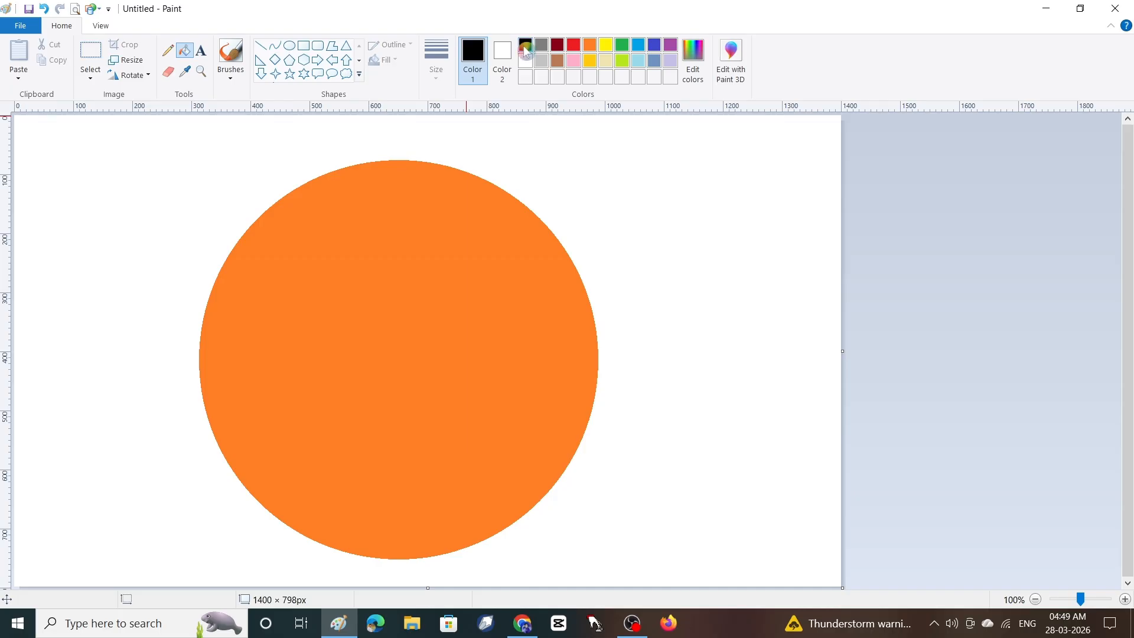
{"action": "left_click", "coordinate": [275, 45]}
{"action": "left_click_drag", "start_coordinate": [385, 156], "coordinate": [419, 269]}
{"action": "left_click_drag", "start_coordinate": [403, 222], "coordinate": [384, 229]}
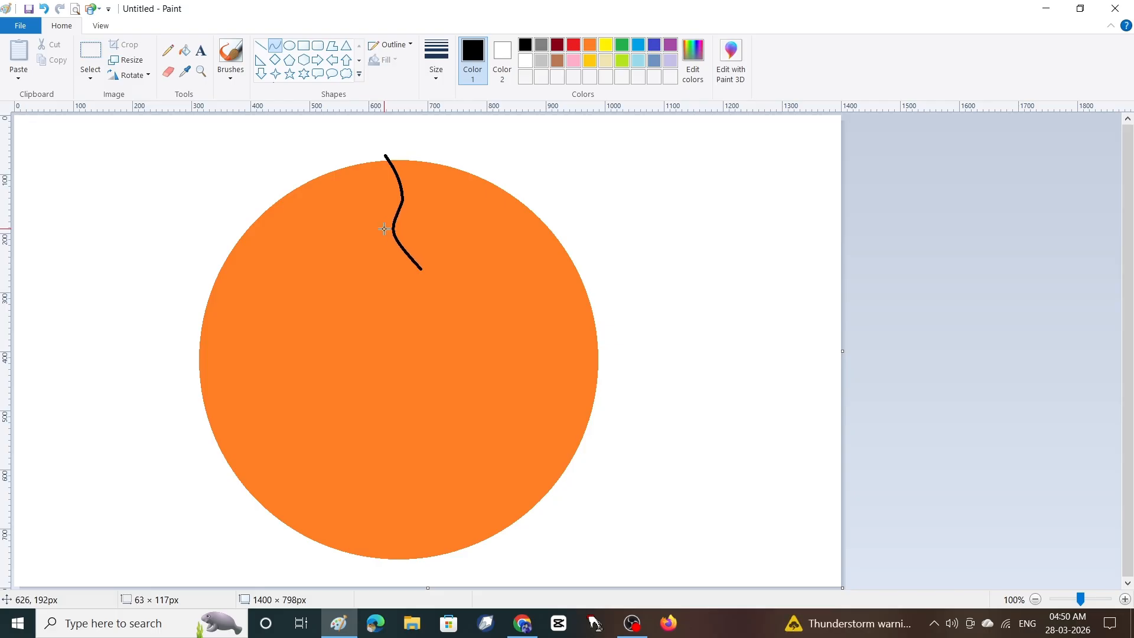
{"action": "left_click", "coordinate": [384, 228]}
{"action": "left_click", "coordinate": [621, 198]}
{"action": "key", "text": "ctrl+z"}
{"action": "left_click_drag", "start_coordinate": [403, 198], "coordinate": [388, 221]}
{"action": "mouse_move", "coordinate": [400, 243]}
{"action": "left_mouse_down"}
{"action": "mouse_move", "coordinate": [458, 312]}
{"action": "mouse_move", "coordinate": [454, 289]}
{"action": "mouse_move", "coordinate": [400, 248]}
{"action": "mouse_move", "coordinate": [420, 260]}
{"action": "mouse_move", "coordinate": [416, 251]}
{"action": "left_mouse_up"}
{"action": "key", "text": "super+x"}
{"action": "key", "text": "Escape"}
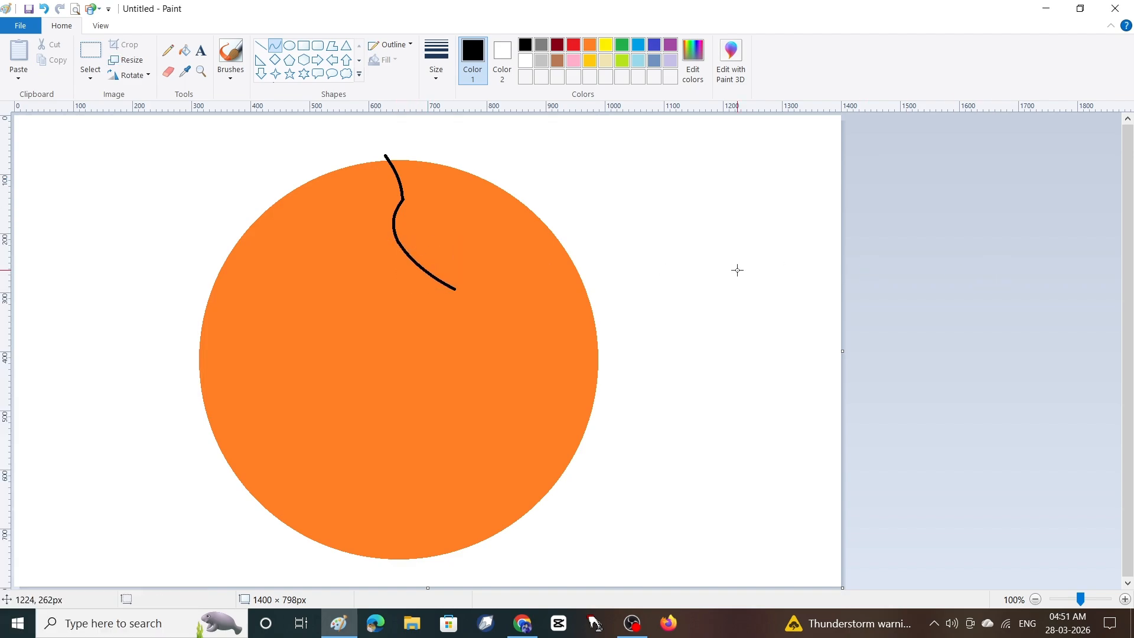
{"action": "key", "text": "ctrl+z"}
{"action": "left_click_drag", "start_coordinate": [400, 241], "coordinate": [438, 275]}
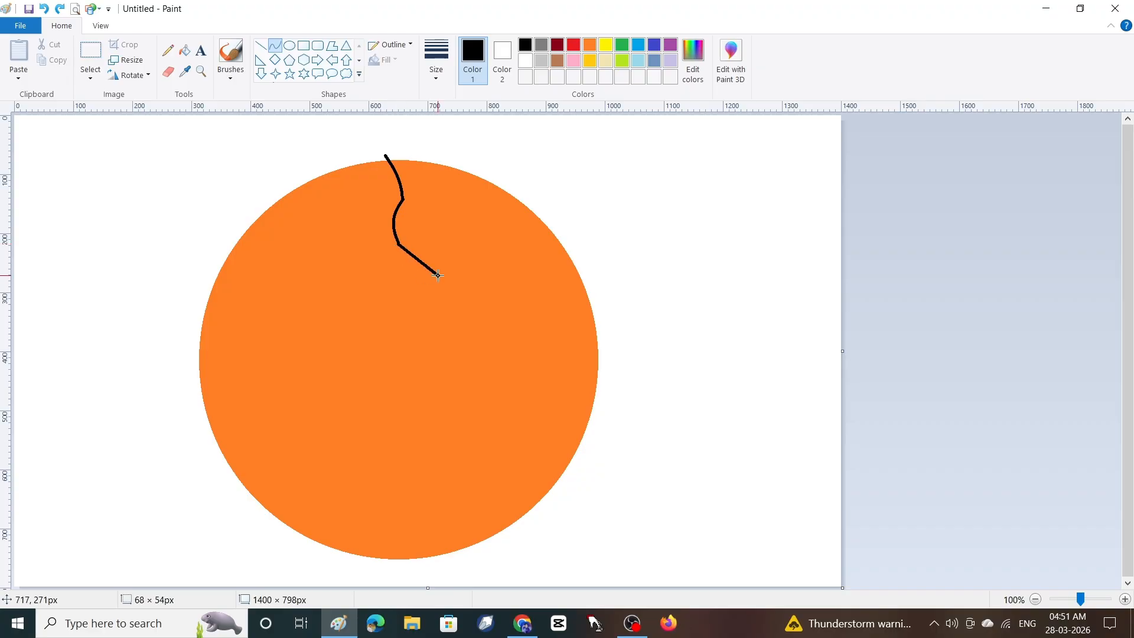
{"action": "key", "text": "ctrl+z"}
Draw the nose with a bridge line slanting outward from the brow and a rounded tip curving back to its base.
{"action": "left_click_drag", "start_coordinate": [398, 241], "coordinate": [432, 277]}
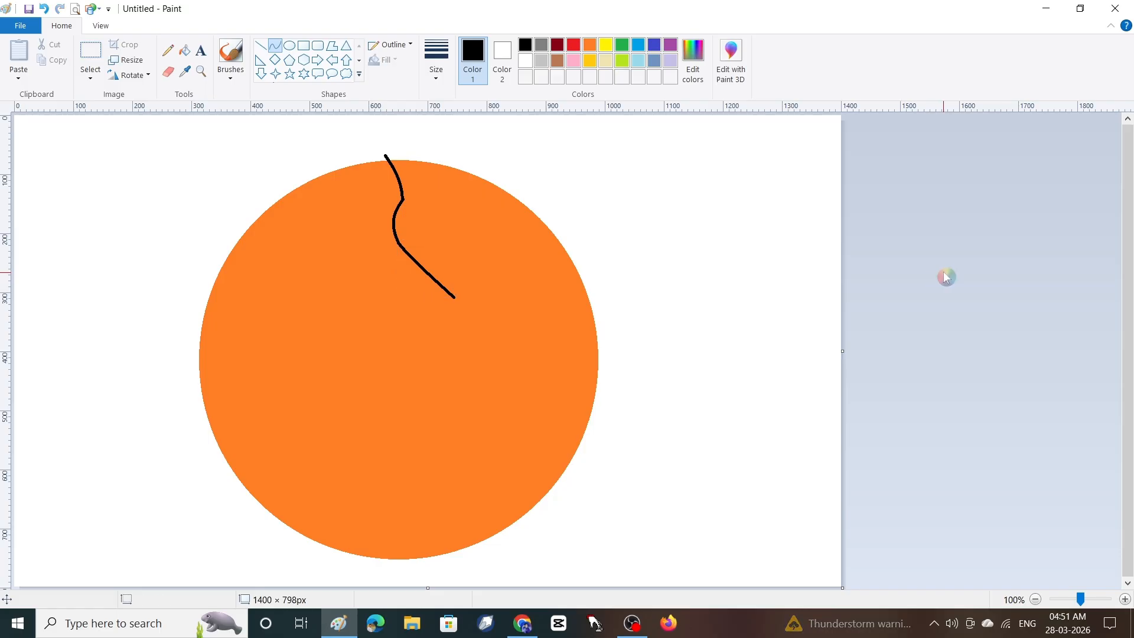
{"action": "left_click", "coordinate": [454, 297]}
{"action": "mouse_move", "coordinate": [453, 297]}
{"action": "left_mouse_down"}
{"action": "mouse_move", "coordinate": [445, 312]}
{"action": "mouse_move", "coordinate": [461, 317]}
{"action": "mouse_move", "coordinate": [438, 323]}
{"action": "mouse_move", "coordinate": [456, 308]}
{"action": "mouse_move", "coordinate": [424, 328]}
{"action": "left_mouse_up"}
{"action": "key", "text": "ctrl+z"}
{"action": "key", "text": "ctrl+z"}
{"action": "left_click", "coordinate": [917, 301]}
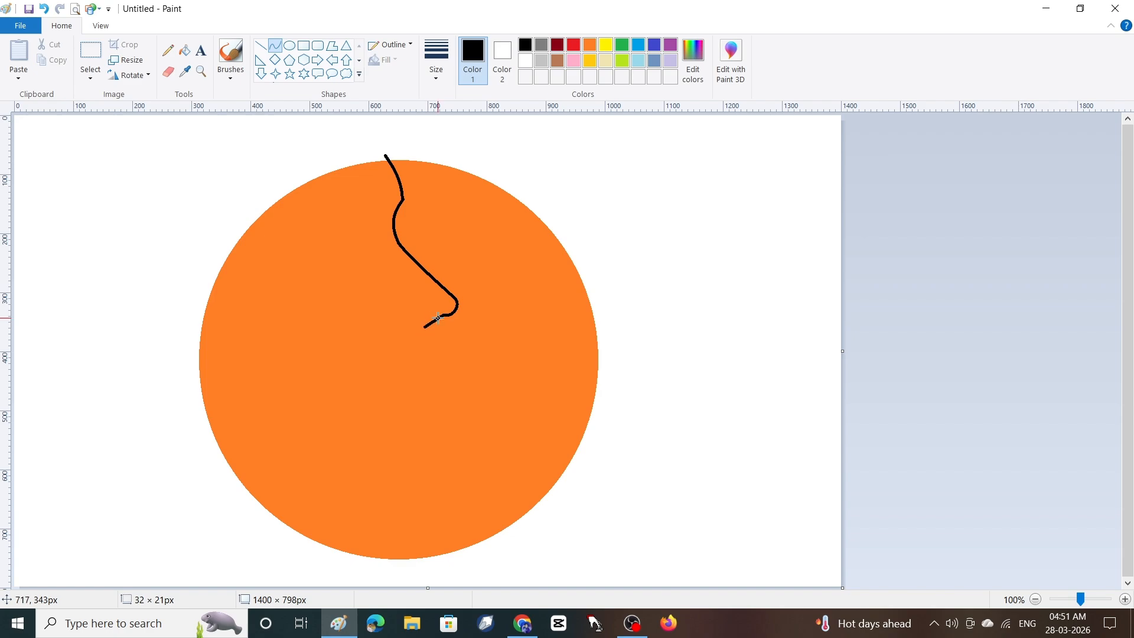
{"action": "mouse_move", "coordinate": [424, 323]}
{"action": "left_mouse_down"}
{"action": "mouse_move", "coordinate": [459, 304]}
{"action": "mouse_move", "coordinate": [459, 328]}
{"action": "mouse_move", "coordinate": [471, 319]}
{"action": "left_mouse_up"}
{"action": "key", "text": "ctrl+z"}
{"action": "key", "text": "ctrl+z"}
{"action": "left_click", "coordinate": [979, 326]}
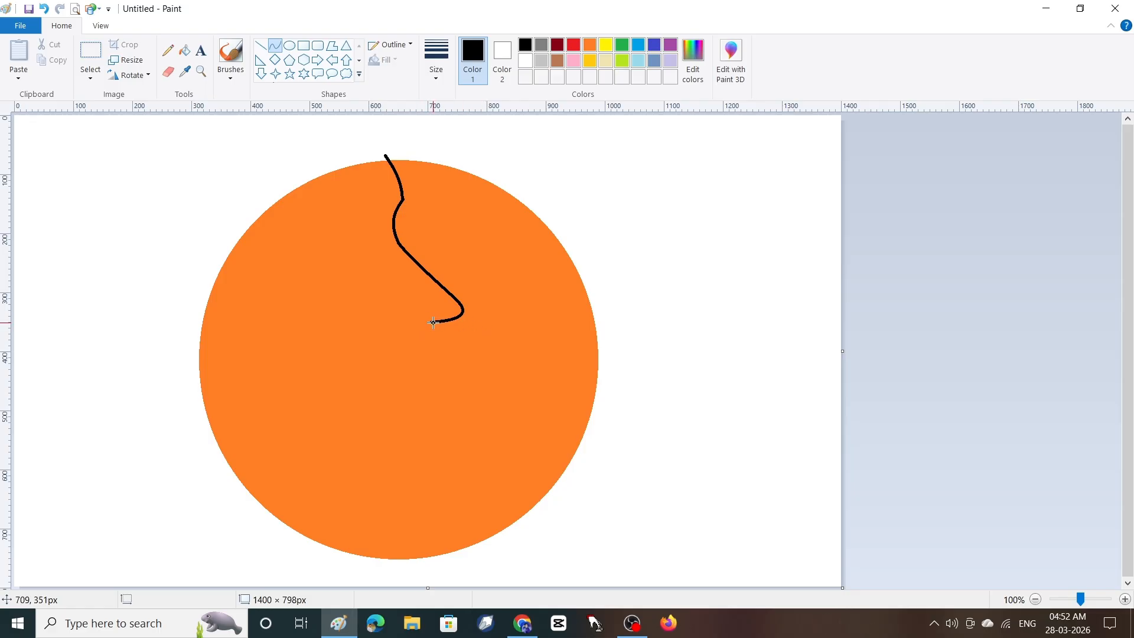
Draw the hollow under the nose and the rounded front of the upper lip with two small curves.
{"action": "mouse_move", "coordinate": [429, 338]}
{"action": "left_mouse_down"}
{"action": "mouse_move", "coordinate": [417, 323]}
{"action": "mouse_move", "coordinate": [422, 337]}
{"action": "left_mouse_up"}
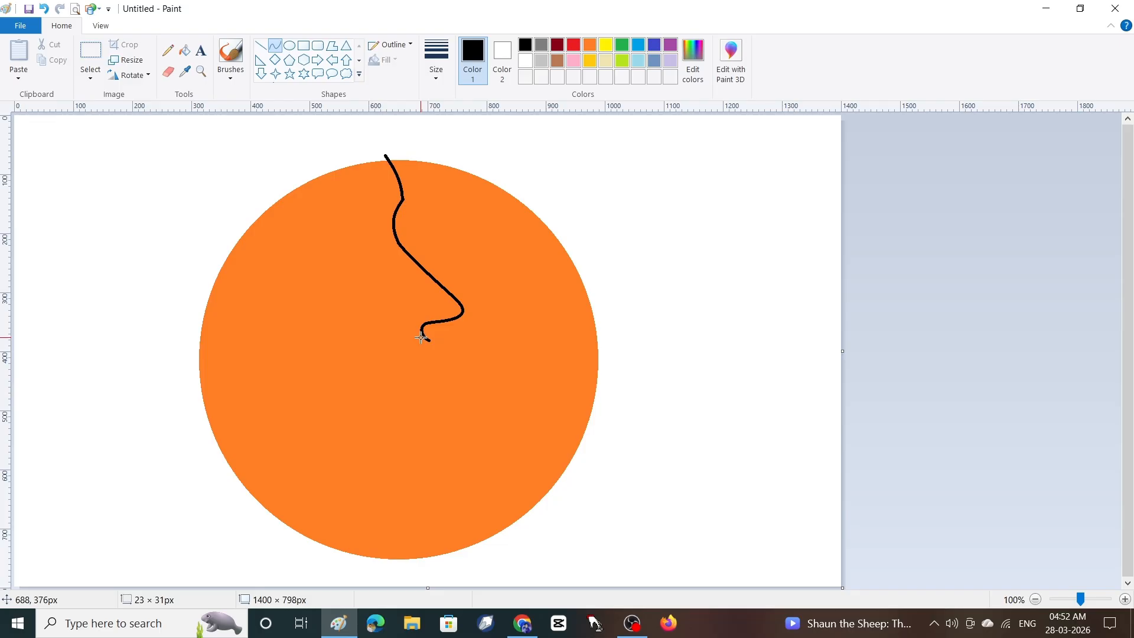
{"action": "key", "text": "ctrl+z"}
{"action": "left_click_drag", "start_coordinate": [432, 325], "coordinate": [427, 337]}
{"action": "left_click", "coordinate": [709, 336]}
{"action": "mouse_move", "coordinate": [432, 341]}
{"action": "left_mouse_down"}
{"action": "mouse_move", "coordinate": [414, 353]}
{"action": "mouse_move", "coordinate": [426, 355]}
{"action": "left_mouse_up"}
{"action": "left_click", "coordinate": [728, 339]}
{"action": "left_click", "coordinate": [732, 354]}
{"action": "key", "text": "ctrl+z"}
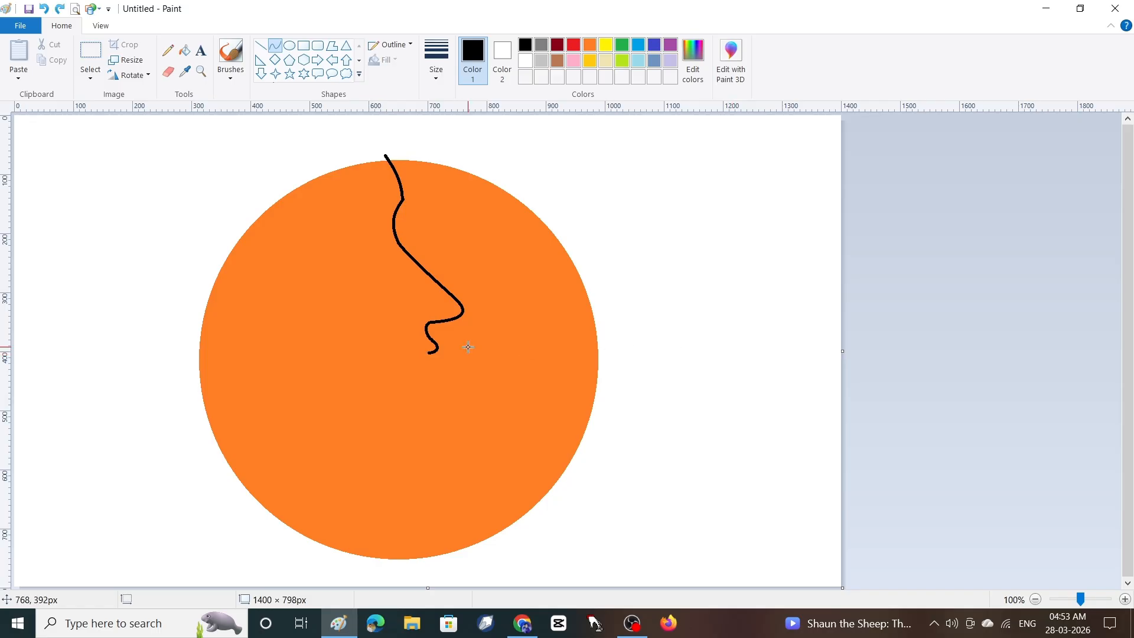
Extend the upper lip inward to the corner of the mouth with a stroke about 35 × 8 px.
{"action": "left_click", "coordinate": [201, 71]}
{"action": "left_click", "coordinate": [489, 360]}
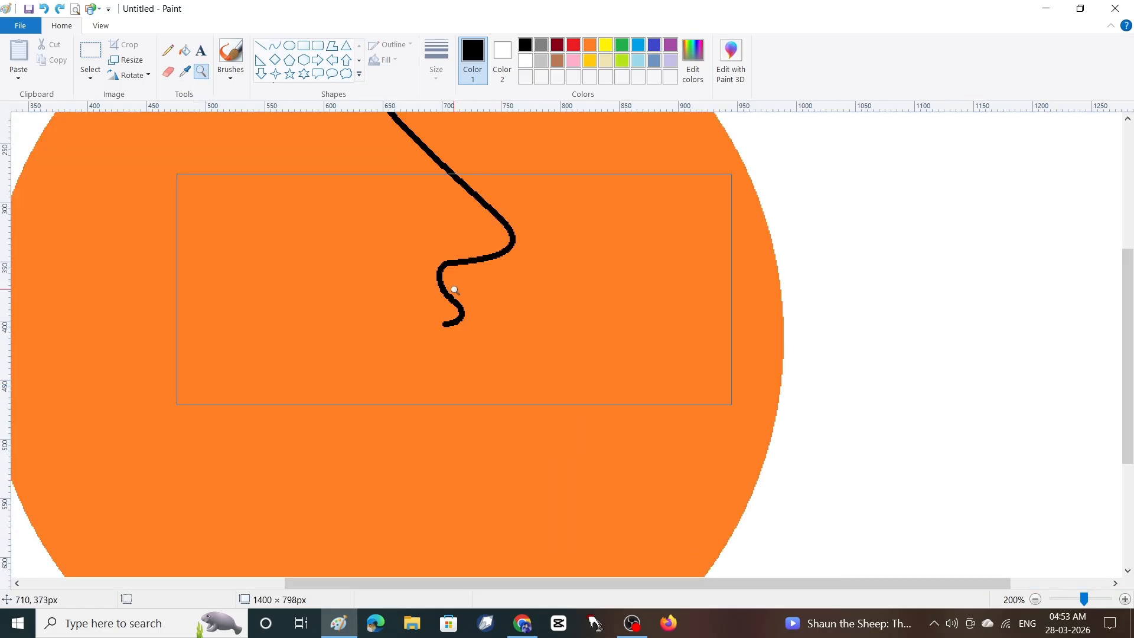
{"action": "left_click", "coordinate": [275, 45]}
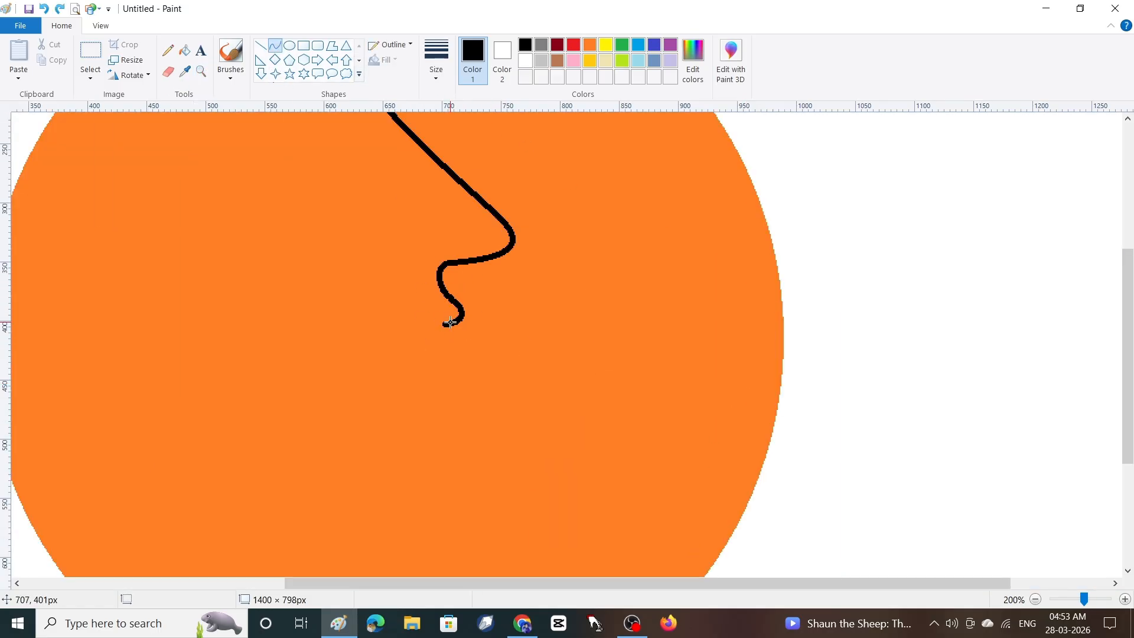
{"action": "left_click_drag", "start_coordinate": [444, 323], "coordinate": [409, 330]}
{"action": "left_click_drag", "start_coordinate": [546, 323], "coordinate": [844, 328]}
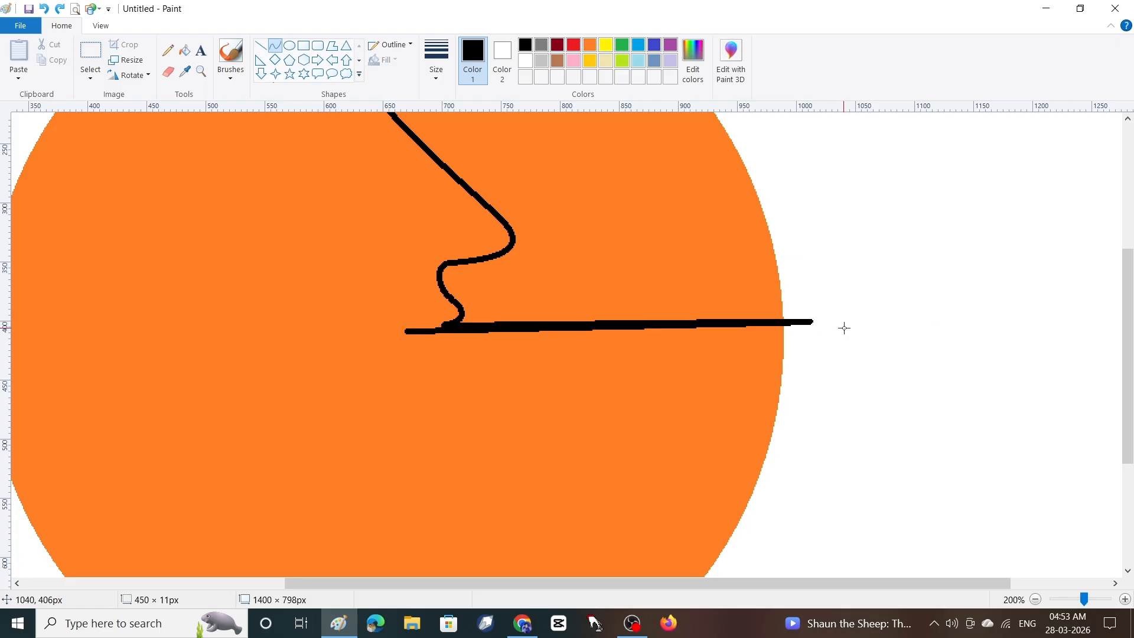
{"action": "key", "text": "ctrl+z"}
{"action": "left_click_drag", "start_coordinate": [444, 324], "coordinate": [410, 332]}
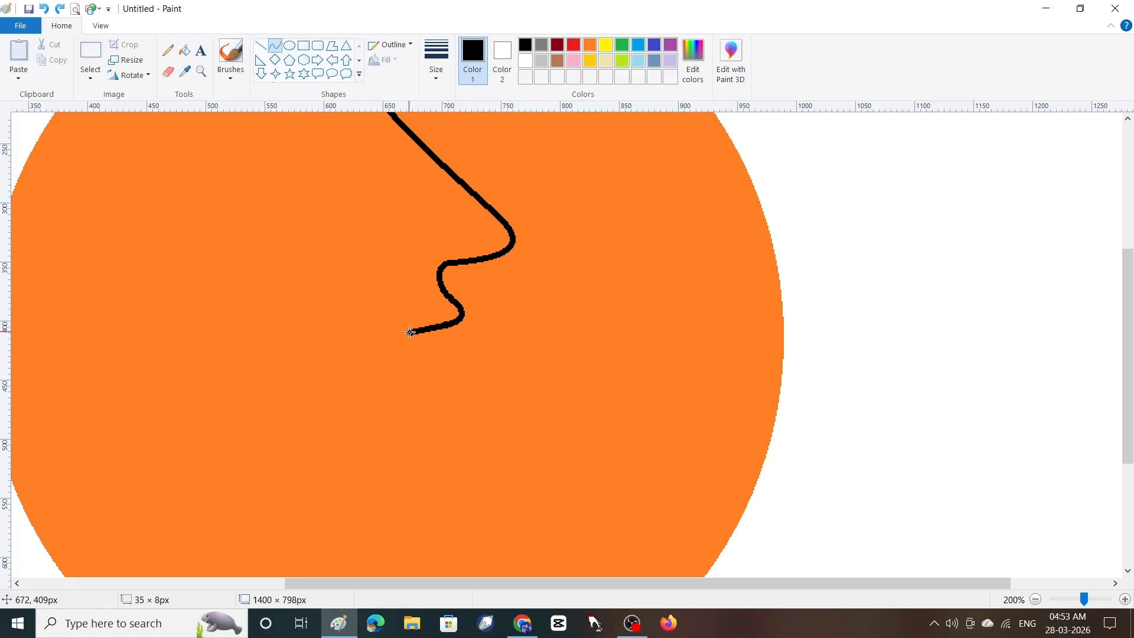
Draw the lower lip and the hollow beneath it with connected curves starting at the mouth corner.
{"action": "left_click", "coordinate": [275, 46]}
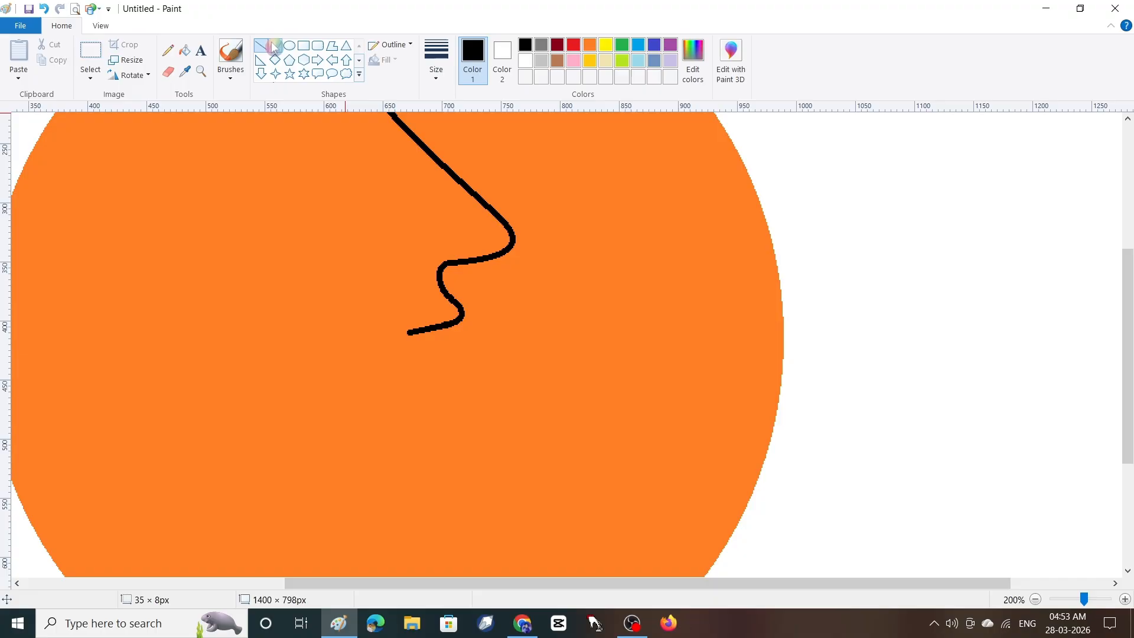
{"action": "left_click_drag", "start_coordinate": [412, 333], "coordinate": [446, 348]}
{"action": "left_click", "coordinate": [446, 348]}
{"action": "left_click", "coordinate": [753, 344]}
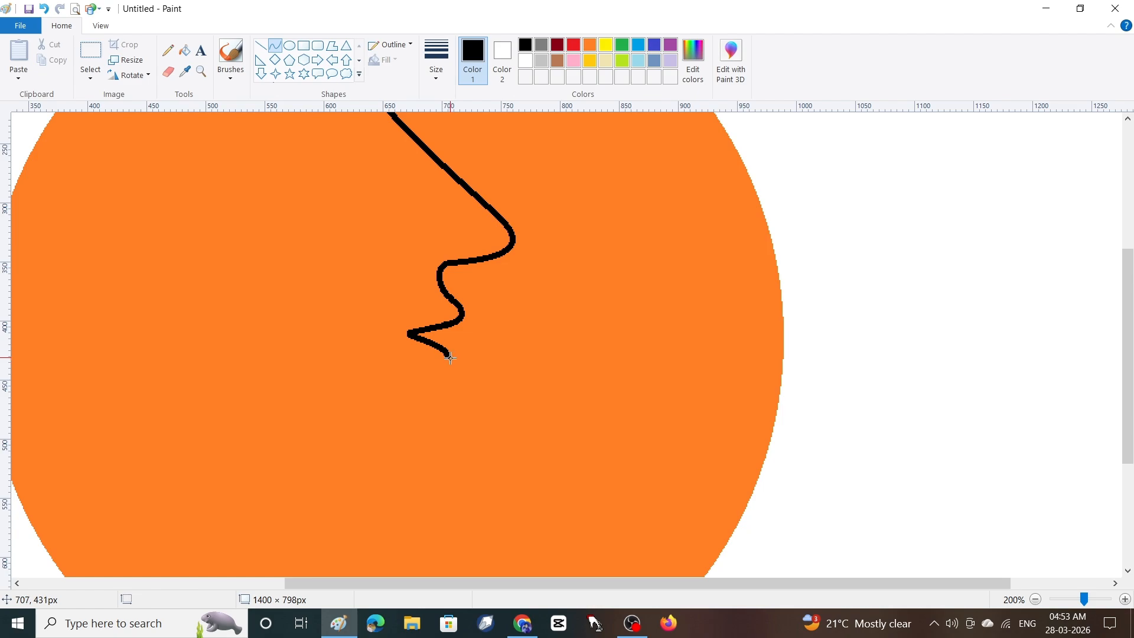
{"action": "mouse_move", "coordinate": [447, 361]}
{"action": "left_mouse_down"}
{"action": "mouse_move", "coordinate": [446, 372]}
{"action": "mouse_move", "coordinate": [427, 370]}
{"action": "mouse_move", "coordinate": [446, 360]}
{"action": "mouse_move", "coordinate": [449, 378]}
{"action": "mouse_move", "coordinate": [444, 368]}
{"action": "left_mouse_up"}
{"action": "left_click_drag", "start_coordinate": [438, 373], "coordinate": [414, 410]}
{"action": "scroll", "coordinate": [955, 403], "scroll_direction": "down", "scroll_amount": 3}
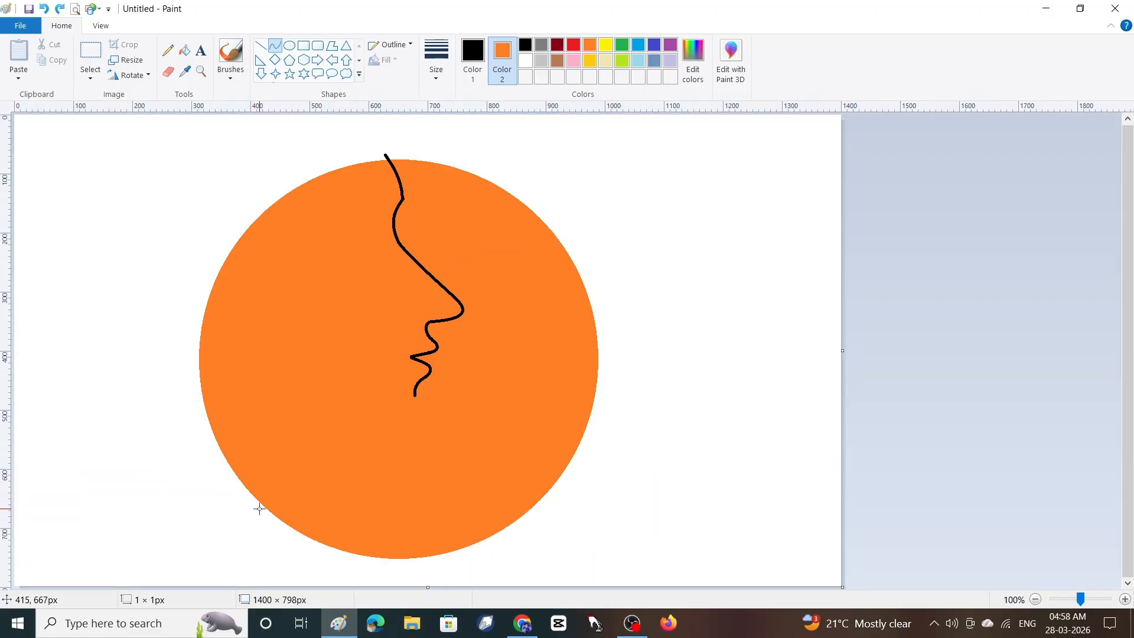
Draw a sagging jaw curve about 313 px wide from the circle's lower-left edge to below the lips.
{"action": "left_click_drag", "start_coordinate": [259, 509], "coordinate": [396, 510]}
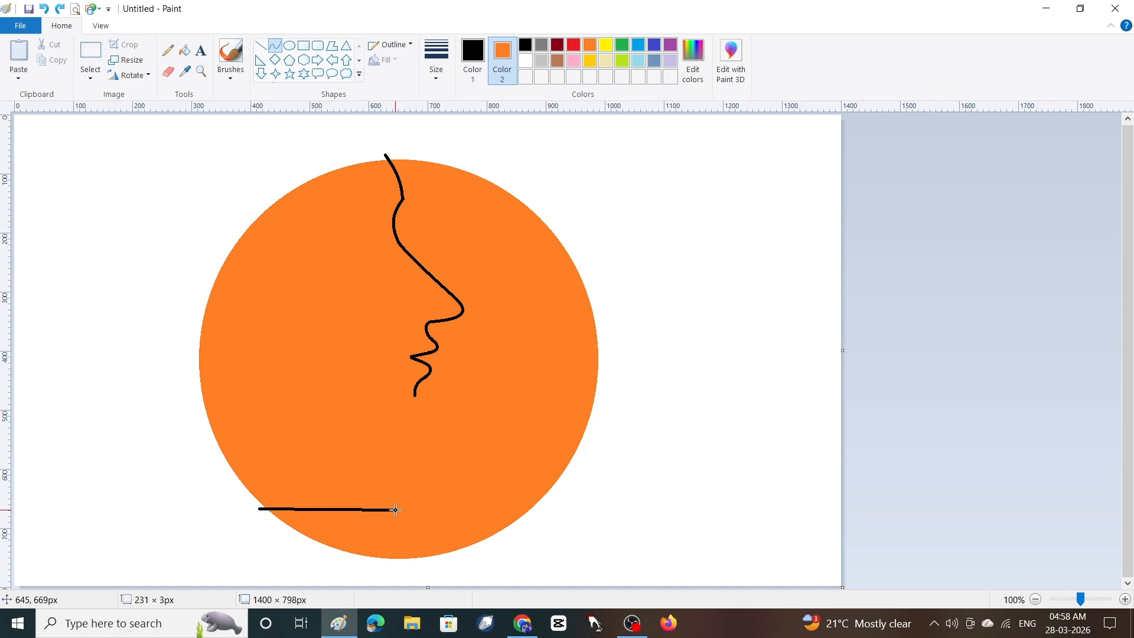
{"action": "key", "text": "Escape"}
{"action": "left_click_drag", "start_coordinate": [223, 473], "coordinate": [269, 486]}
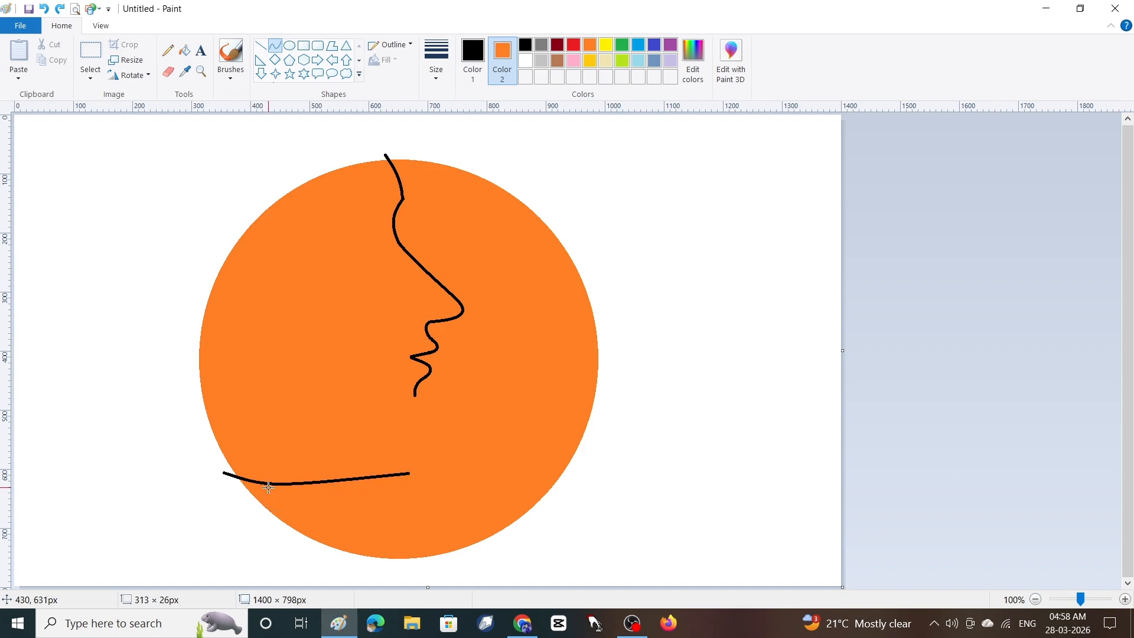
{"action": "left_click_drag", "start_coordinate": [336, 492], "coordinate": [325, 512]}
{"action": "left_click", "coordinate": [621, 544]}
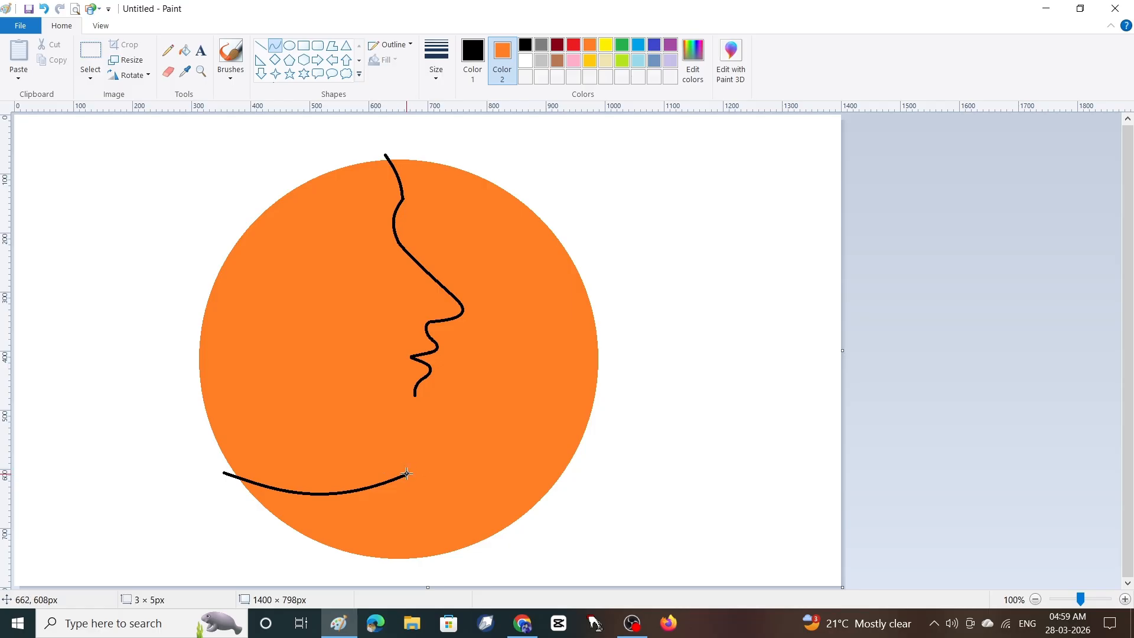
Draw the chin as an outward-bowed curve joining the end of the jaw line to the hollow below the lower lip.
{"action": "left_click_drag", "start_coordinate": [406, 476], "coordinate": [415, 395]}
{"action": "mouse_move", "coordinate": [419, 440]}
{"action": "left_mouse_down"}
{"action": "mouse_move", "coordinate": [426, 459]}
{"action": "mouse_move", "coordinate": [422, 445]}
{"action": "mouse_move", "coordinate": [431, 448]}
{"action": "left_mouse_up"}
{"action": "left_click", "coordinate": [975, 324]}
Draw a second, deeper curve about 281 px wide just under the jaw line, from the chin to the circle's lower-left edge.
{"action": "mouse_move", "coordinate": [407, 475]}
{"action": "left_mouse_down"}
{"action": "mouse_move", "coordinate": [227, 497]}
{"action": "mouse_move", "coordinate": [241, 490]}
{"action": "left_mouse_up"}
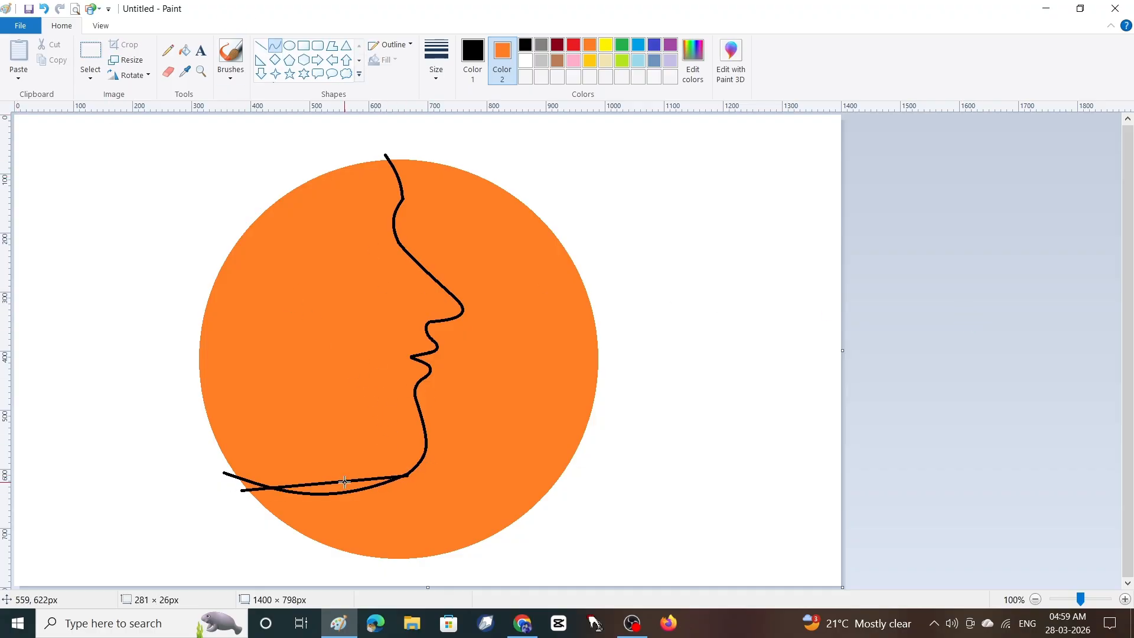
{"action": "mouse_move", "coordinate": [345, 482]}
{"action": "left_mouse_down"}
{"action": "mouse_move", "coordinate": [351, 505]}
{"action": "mouse_move", "coordinate": [389, 492]}
{"action": "mouse_move", "coordinate": [312, 513]}
{"action": "left_mouse_up"}
{"action": "left_click", "coordinate": [813, 314]}
Fill the background, the face area and the sliver between the two jaw curves with black.
{"action": "left_click", "coordinate": [184, 50]}
{"action": "left_click", "coordinate": [236, 136]}
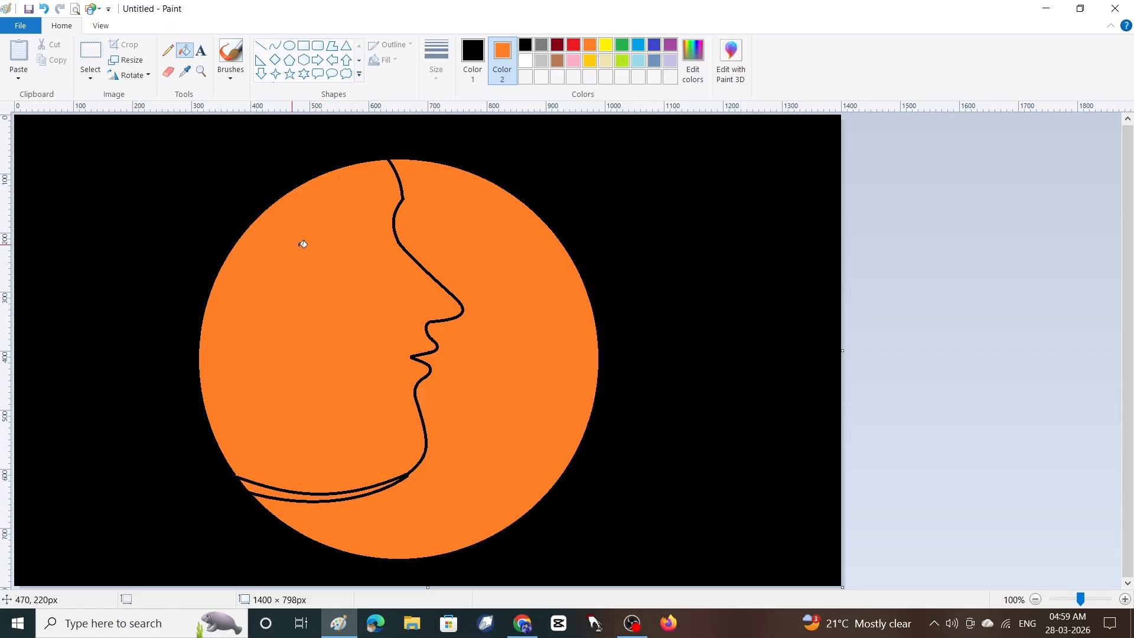
{"action": "left_click", "coordinate": [302, 243]}
{"action": "left_click", "coordinate": [255, 486]}
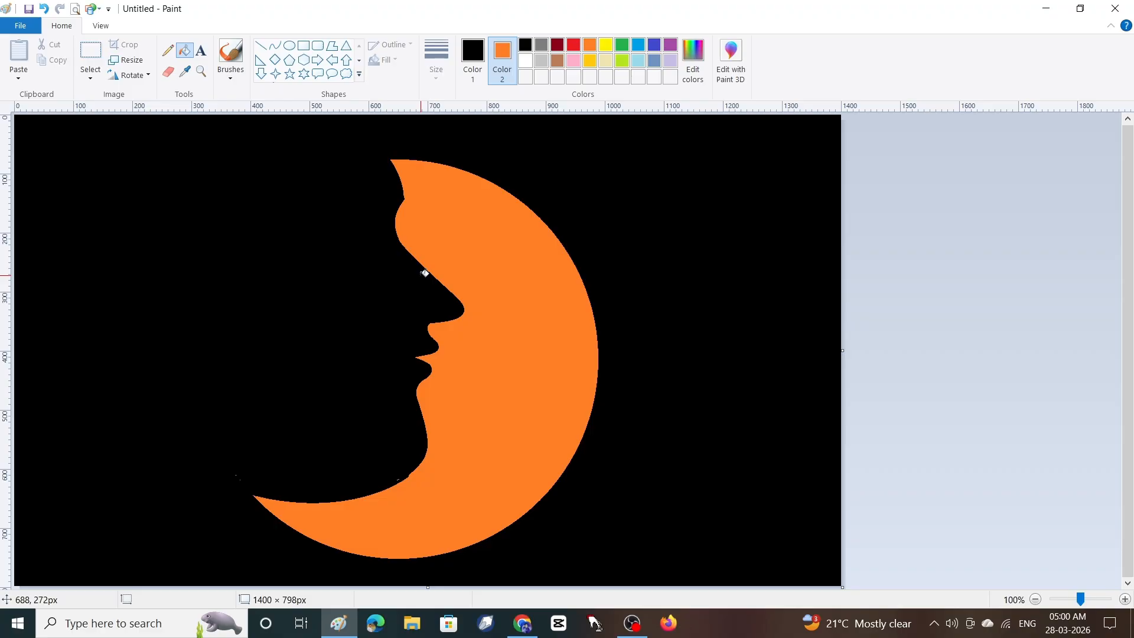
Paint over the stray specks around the jaw with an enlarged black brush.
{"action": "left_click", "coordinate": [201, 71]}
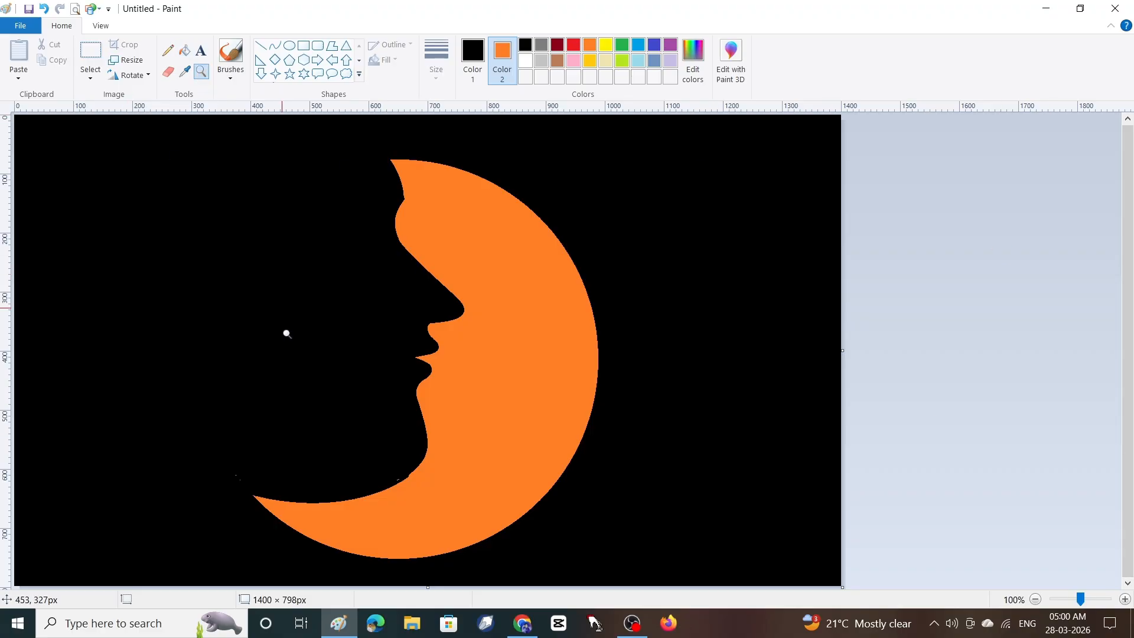
{"action": "left_click", "coordinate": [378, 469]}
{"action": "left_click", "coordinate": [470, 437]}
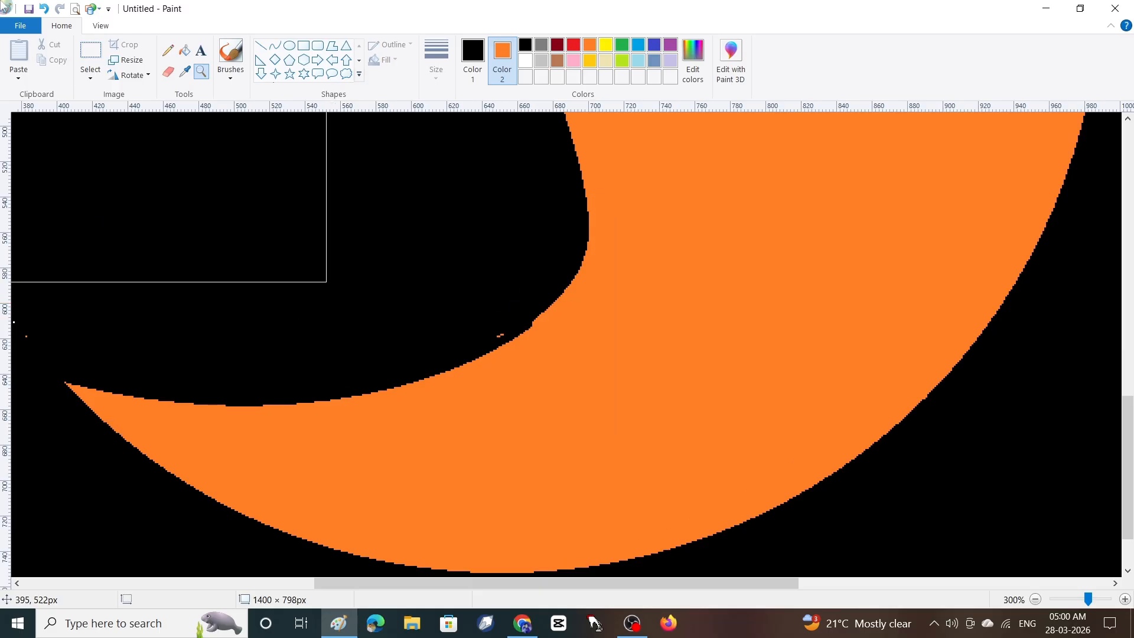
{"action": "left_click_drag", "start_coordinate": [509, 583], "coordinate": [427, 583]}
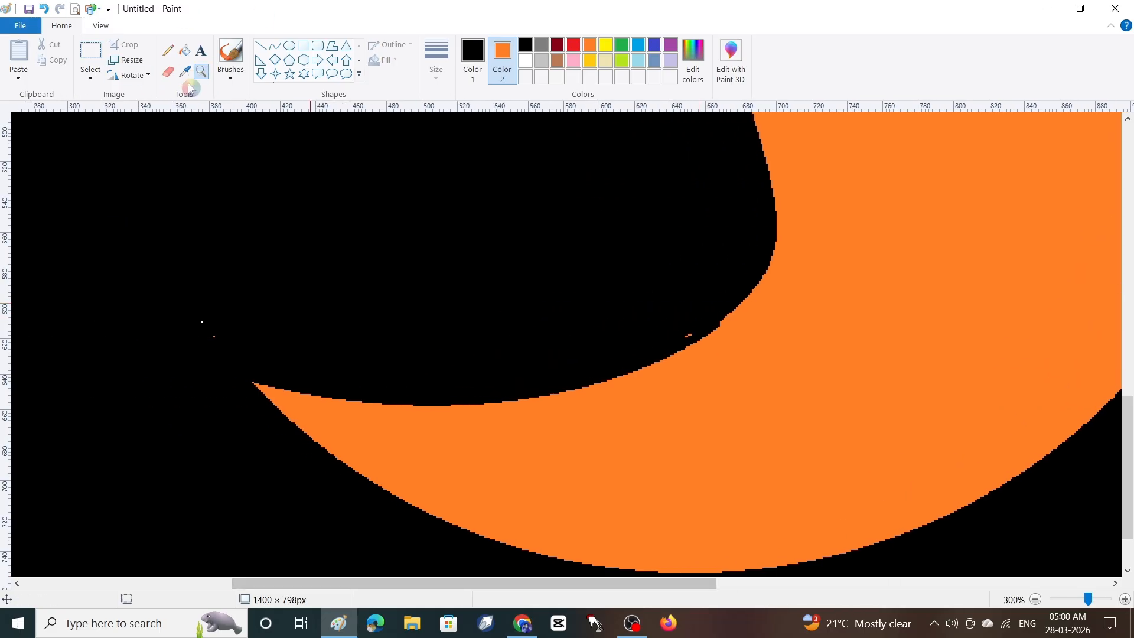
{"action": "left_click", "coordinate": [231, 56]}
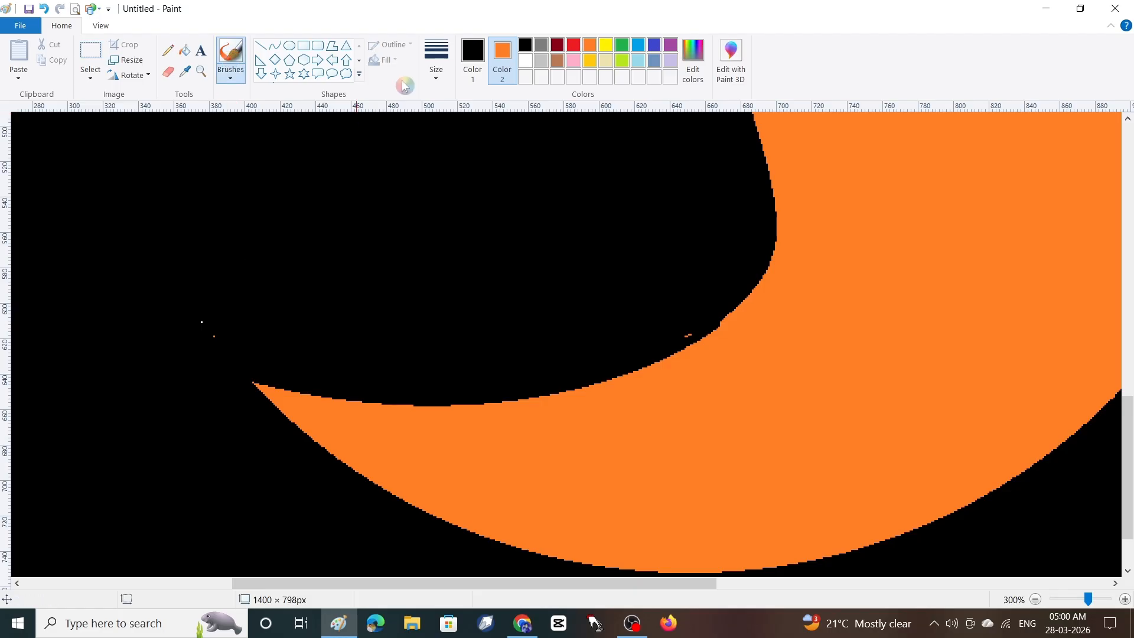
{"action": "key", "text": "ctrl+plus"}
{"action": "key", "text": "ctrl+plus"}
{"action": "key", "text": "ctrl+plus"}
{"action": "key", "text": "ctrl+plus"}
{"action": "key", "text": "ctrl+plus"}
{"action": "key", "text": "ctrl+plus"}
{"action": "key", "text": "ctrl+plus"}
{"action": "key", "text": "ctrl+plus"}
{"action": "key", "text": "ctrl+plus"}
{"action": "key", "text": "ctrl+plus"}
{"action": "key", "text": "ctrl+plus"}
{"action": "key", "text": "ctrl+plus"}
{"action": "key", "text": "ctrl+plus"}
{"action": "key", "text": "ctrl+plus"}
{"action": "key", "text": "ctrl+plus"}
{"action": "key", "text": "ctrl+plus"}
{"action": "key", "text": "ctrl+plus"}
{"action": "key", "text": "ctrl+plus"}
Smooth the notch where the chin meets the jaw with a black curve.
{"action": "left_click", "coordinate": [275, 48]}
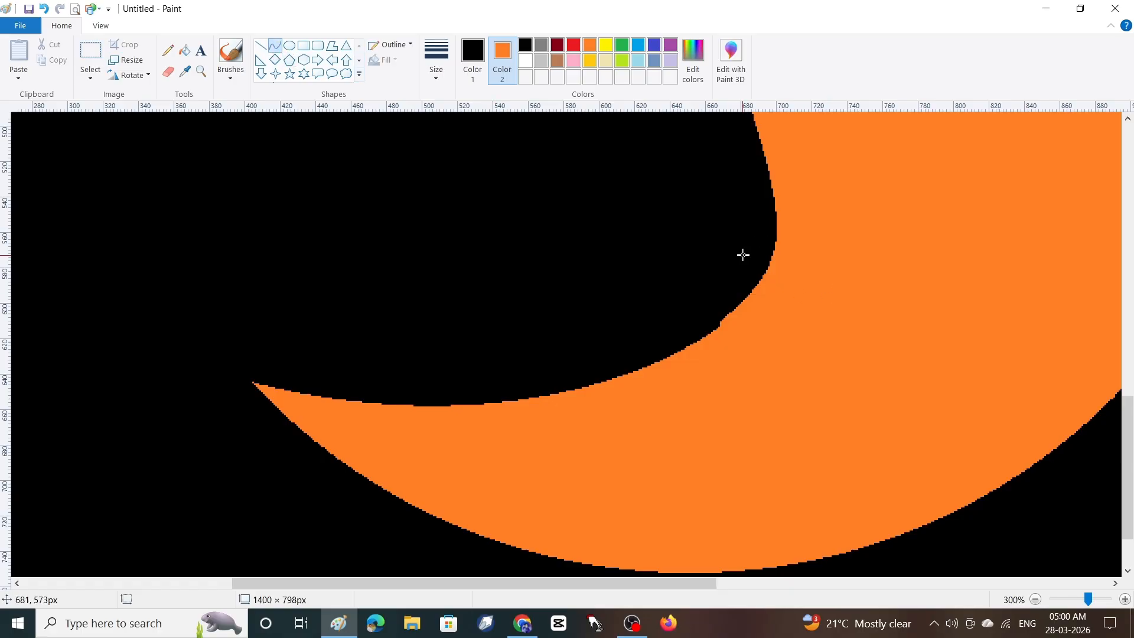
{"action": "left_click_drag", "start_coordinate": [768, 235], "coordinate": [732, 314]}
{"action": "left_click", "coordinate": [1036, 600]}
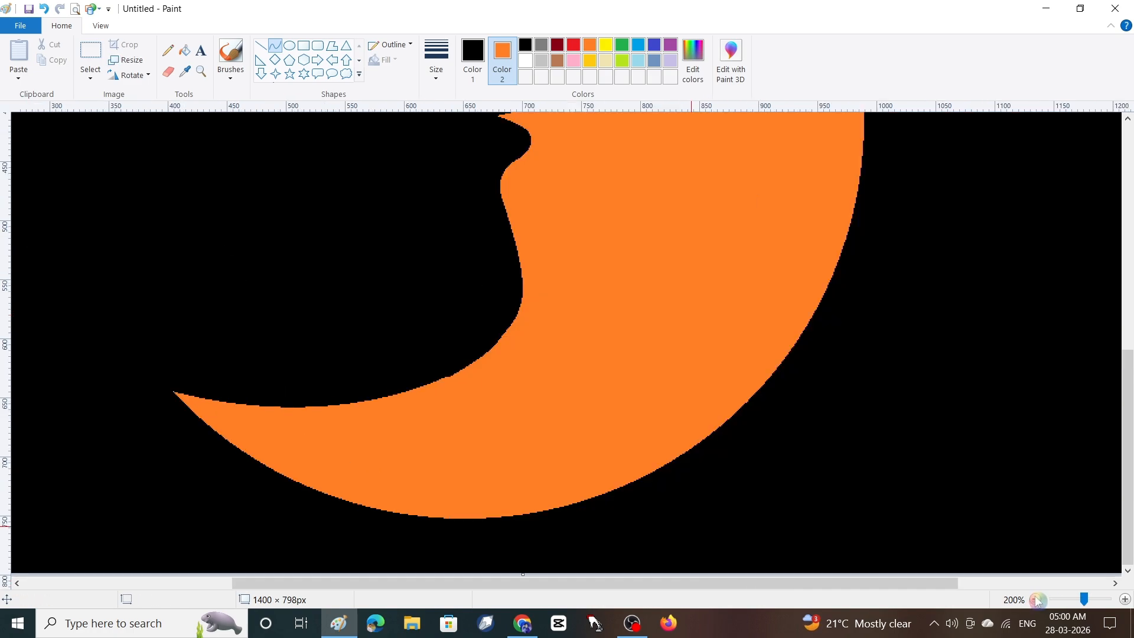
{"action": "left_click", "coordinate": [1036, 600]}
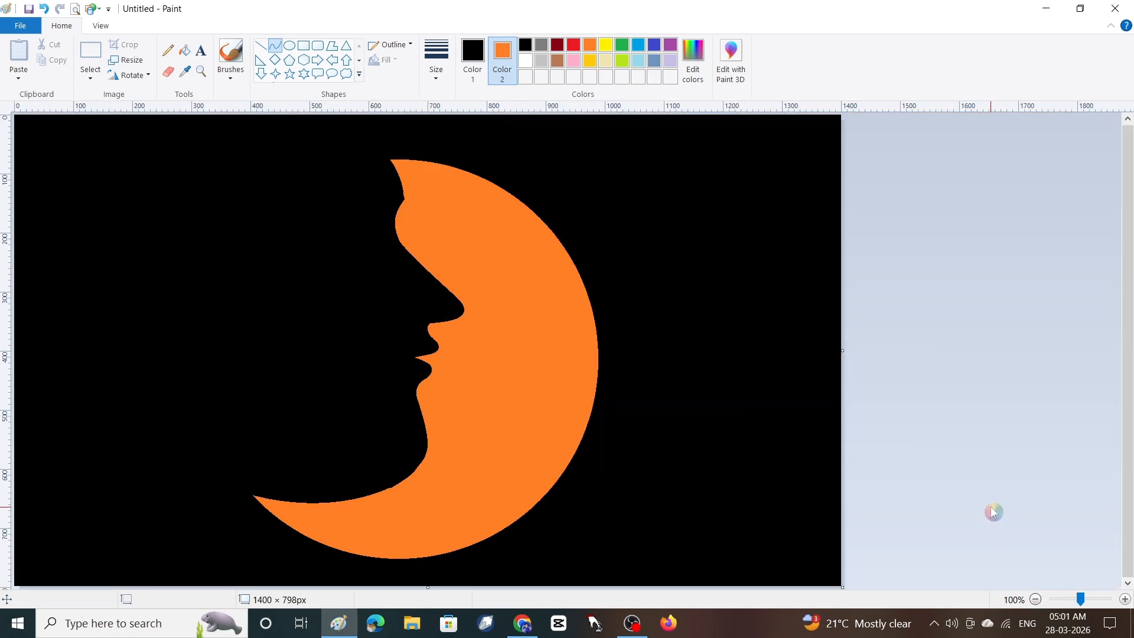